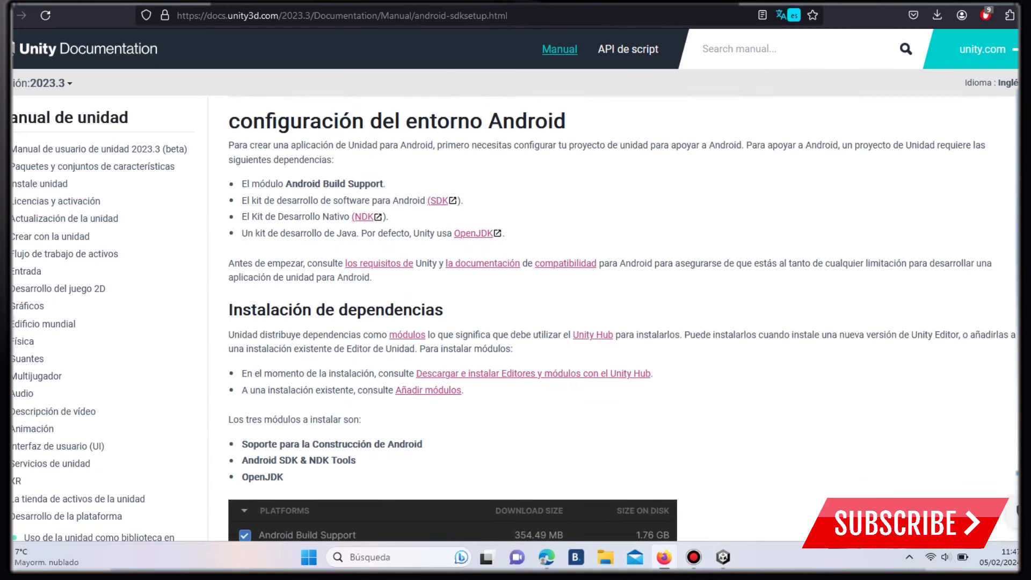
Step: Scroll the Android setup docs to External Tools, then open the arkanoid project from Unity Hub
{"action": "scroll", "coordinate": [622, 317], "scroll_direction": "down", "scroll_amount": 5}
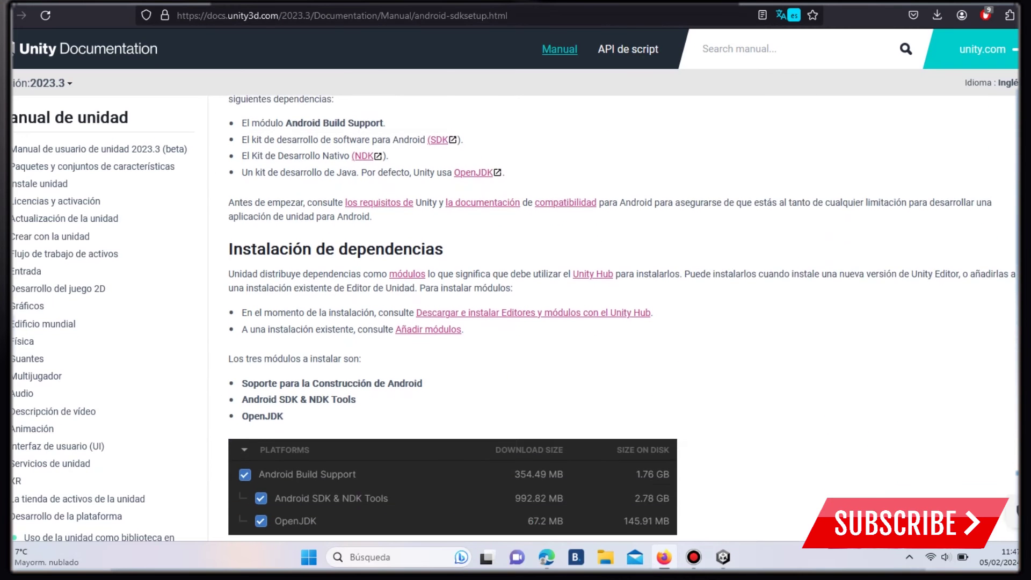
{"action": "scroll", "coordinate": [623, 317], "scroll_direction": "down", "scroll_amount": 2}
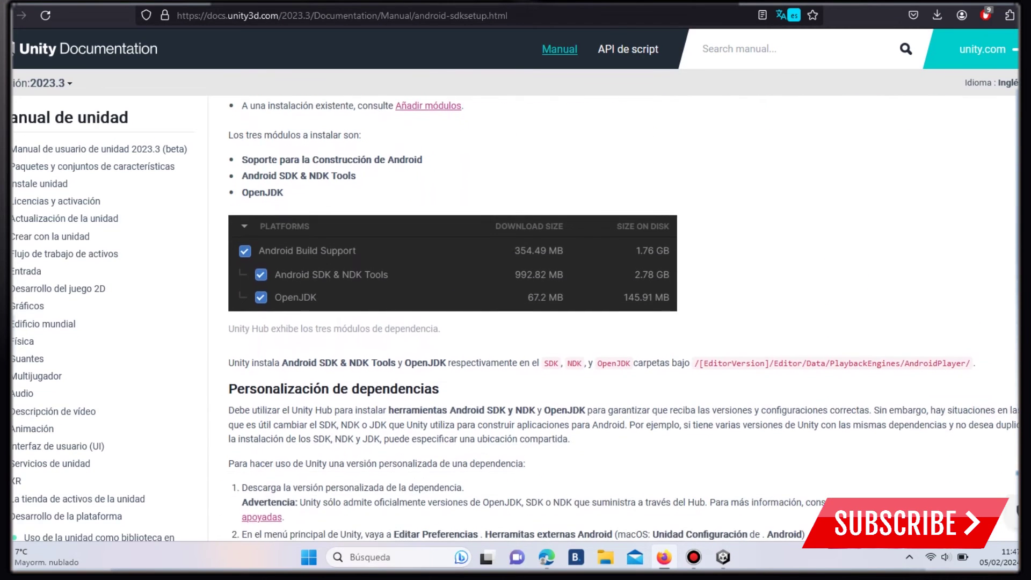
{"action": "scroll", "coordinate": [623, 317], "scroll_direction": "down", "scroll_amount": 2}
{"action": "scroll", "coordinate": [622, 317], "scroll_direction": "down", "scroll_amount": 2}
{"action": "scroll", "coordinate": [622, 317], "scroll_direction": "down", "scroll_amount": 2}
{"action": "scroll", "coordinate": [622, 317], "scroll_direction": "down", "scroll_amount": 1}
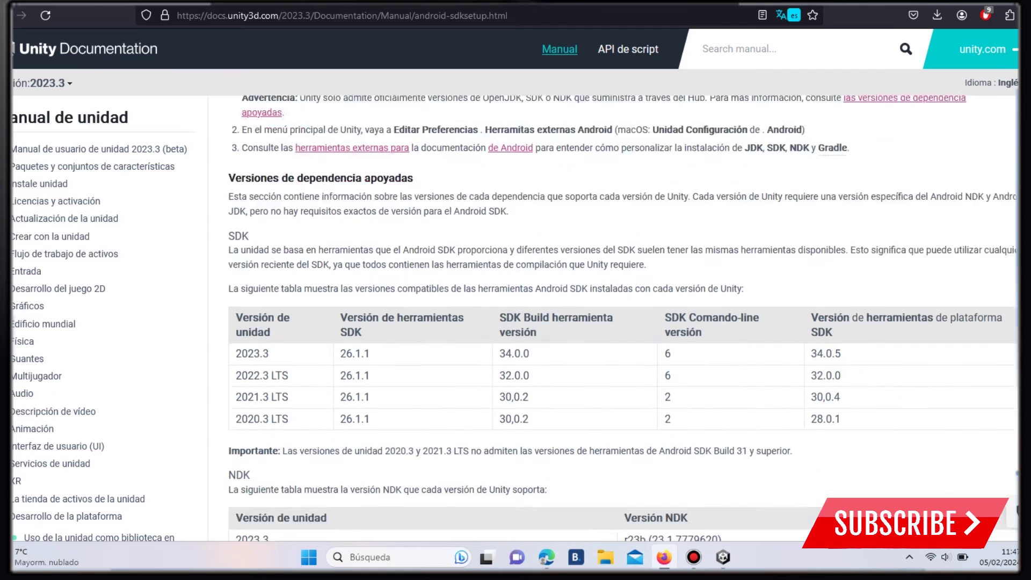
{"action": "scroll", "coordinate": [623, 316], "scroll_direction": "down", "scroll_amount": 2}
{"action": "scroll", "coordinate": [622, 317], "scroll_direction": "down", "scroll_amount": 2}
{"action": "scroll", "coordinate": [622, 316], "scroll_direction": "down", "scroll_amount": 4}
{"action": "scroll", "coordinate": [623, 317], "scroll_direction": "down", "scroll_amount": 4}
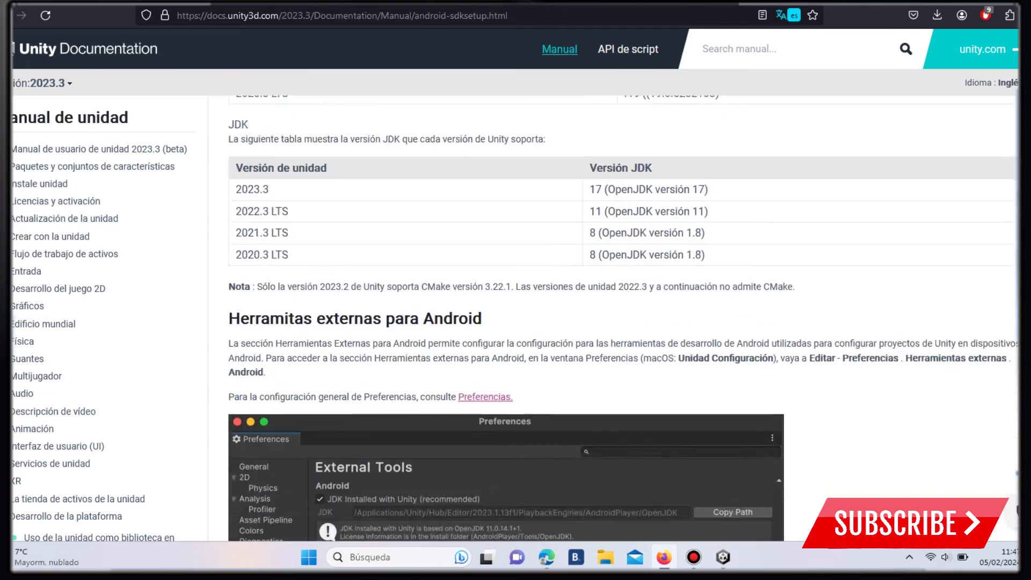
{"action": "scroll", "coordinate": [623, 317], "scroll_direction": "down", "scroll_amount": 3}
{"action": "scroll", "coordinate": [623, 316], "scroll_direction": "down", "scroll_amount": 3}
{"action": "scroll", "coordinate": [623, 317], "scroll_direction": "down", "scroll_amount": 2}
{"action": "scroll", "coordinate": [623, 317], "scroll_direction": "down", "scroll_amount": 5}
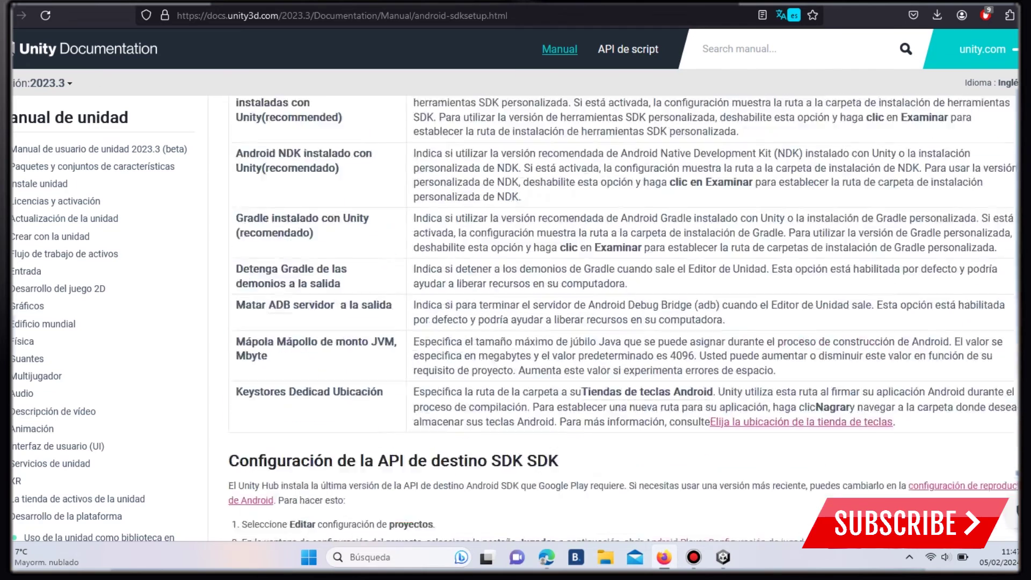
{"action": "scroll", "coordinate": [623, 317], "scroll_direction": "down", "scroll_amount": 3}
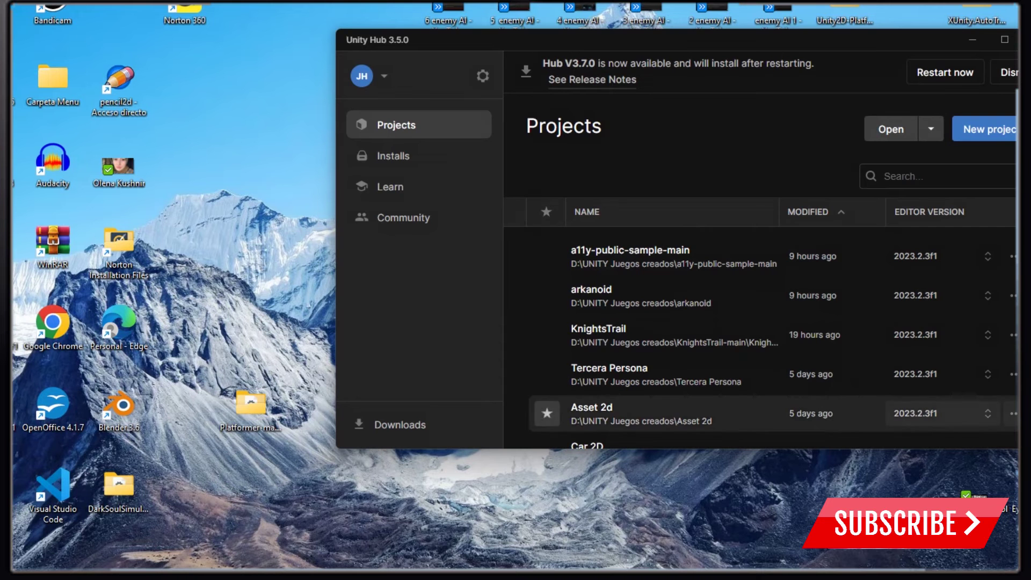
{"action": "left_click", "coordinate": [644, 295]}
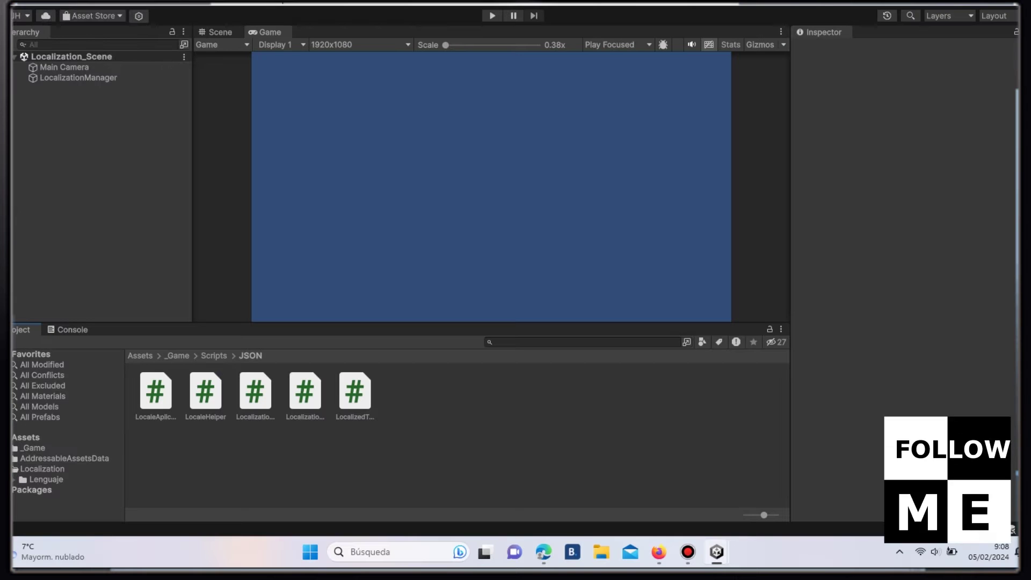
{"action": "left_click", "coordinate": [19, 2]}
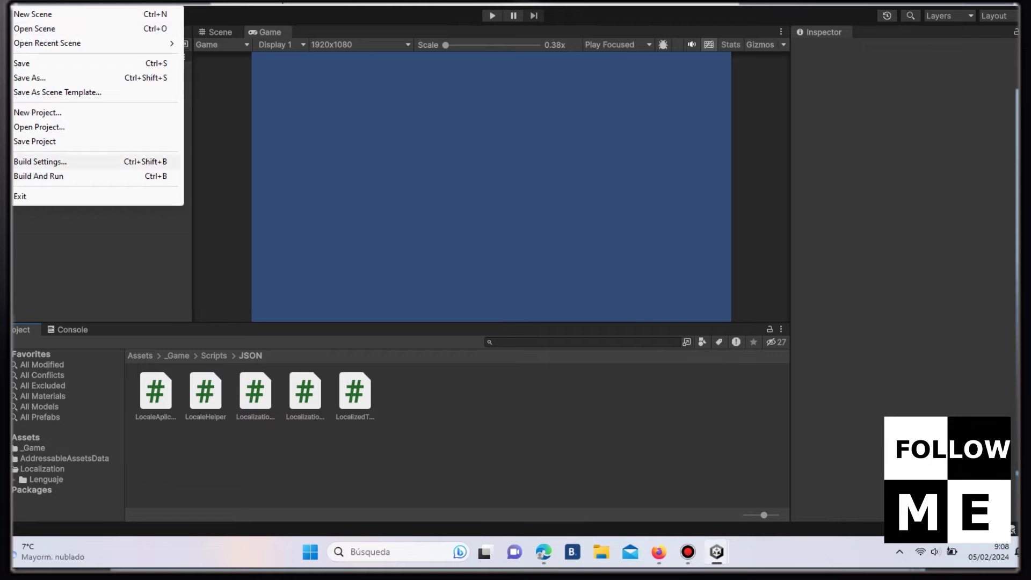
Step: Switch the build platform to Android in Build Settings
{"action": "left_click", "coordinate": [54, 175]}
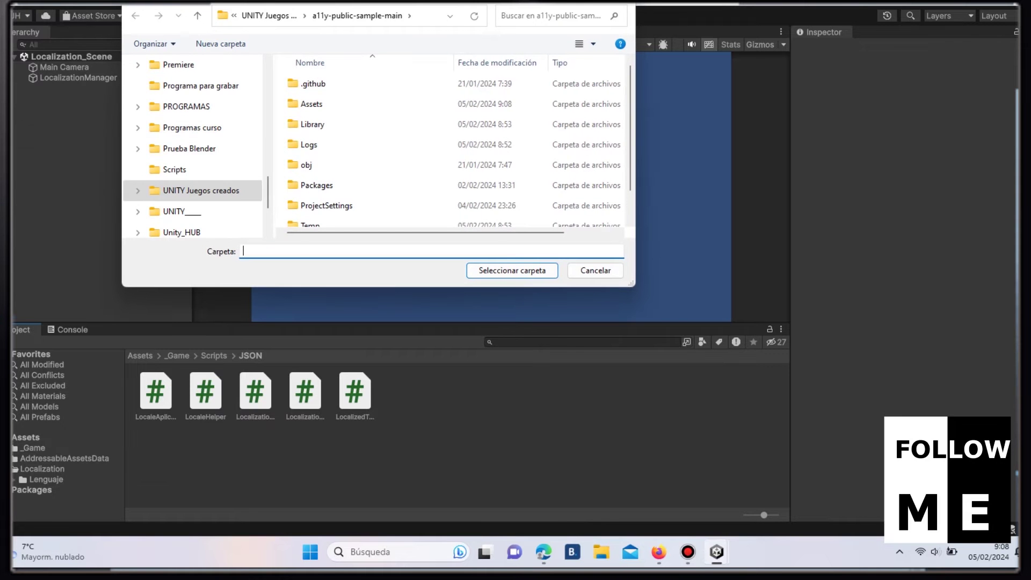
{"action": "key", "text": "Escape"}
{"action": "left_click", "coordinate": [18, 3]}
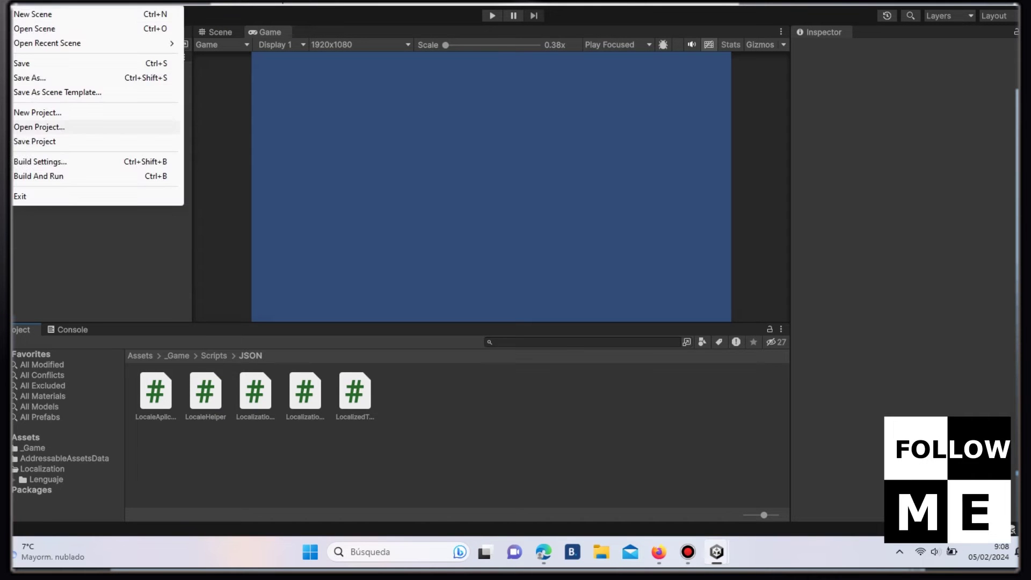
{"action": "left_click", "coordinate": [38, 161]}
{"action": "left_click", "coordinate": [361, 192]}
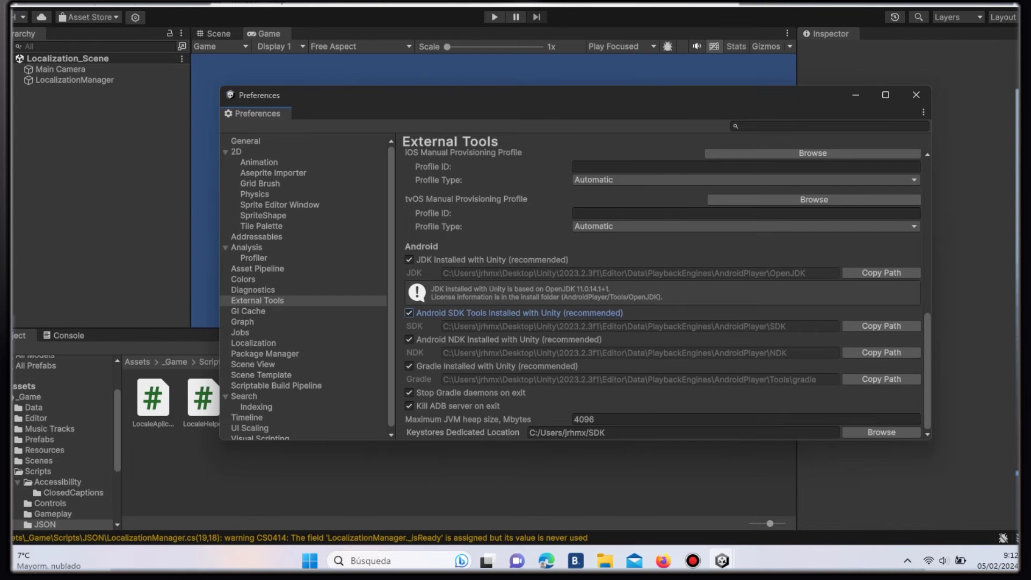
Step: Keep the Android SDK and NDK set to 'Installed with Unity' in External Tools
{"action": "left_click", "coordinate": [409, 313]}
{"action": "left_click", "coordinate": [409, 313]}
{"action": "left_click", "coordinate": [409, 339]}
{"action": "left_click", "coordinate": [409, 339]}
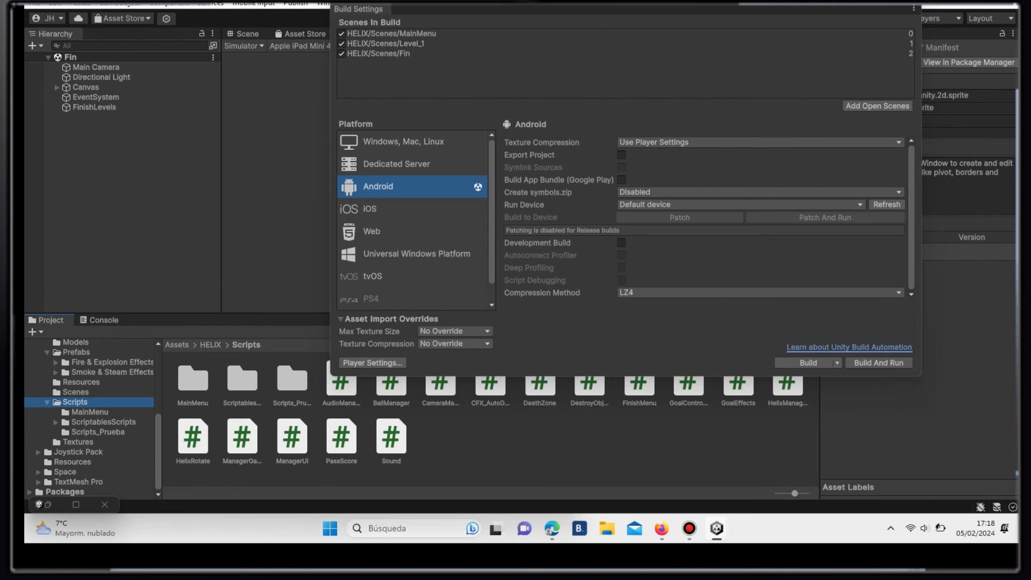
Step: Check the MainMenu, Level_1 and Fin scenes in the build, leaving texture compression on Use Player Settings
{"action": "left_click", "coordinate": [76, 392]}
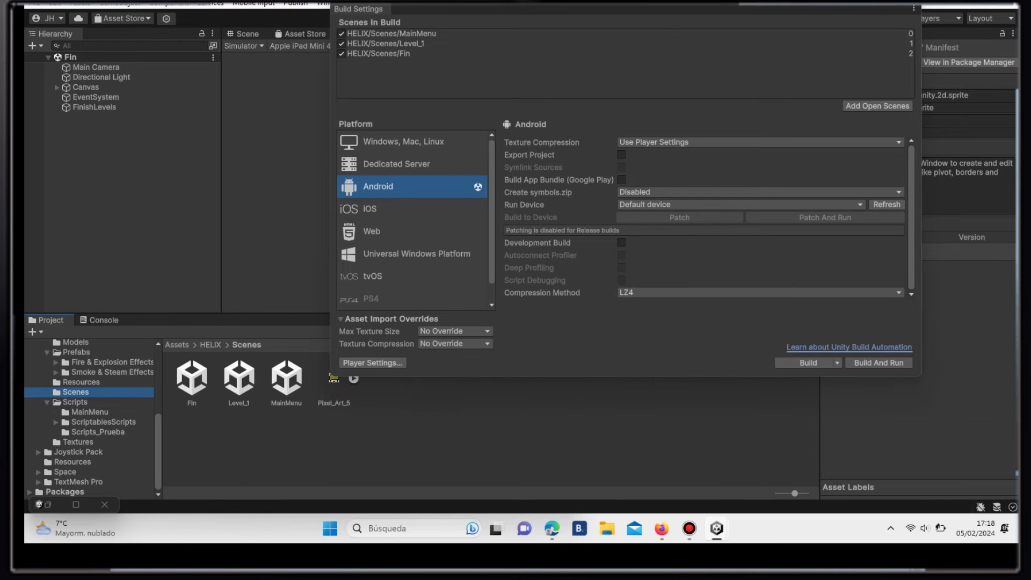
{"action": "left_click", "coordinate": [378, 53]}
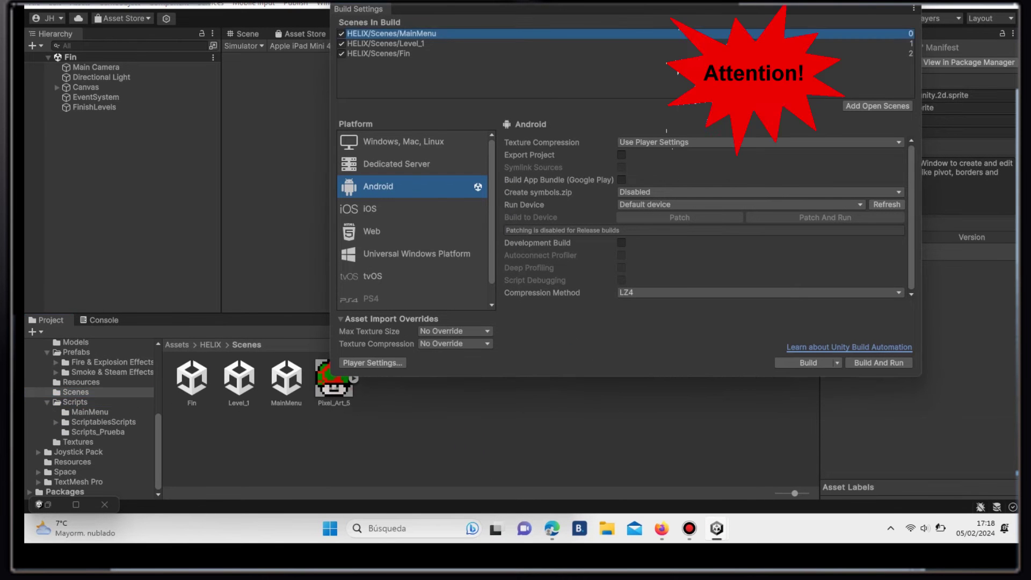
{"action": "left_click", "coordinate": [757, 142]}
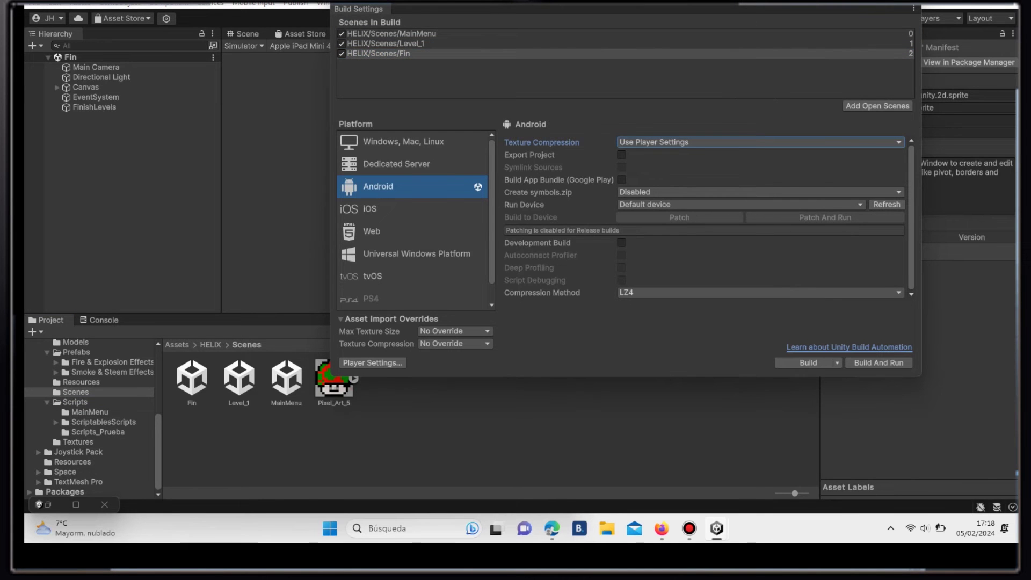
{"action": "key", "text": "alt+e"}
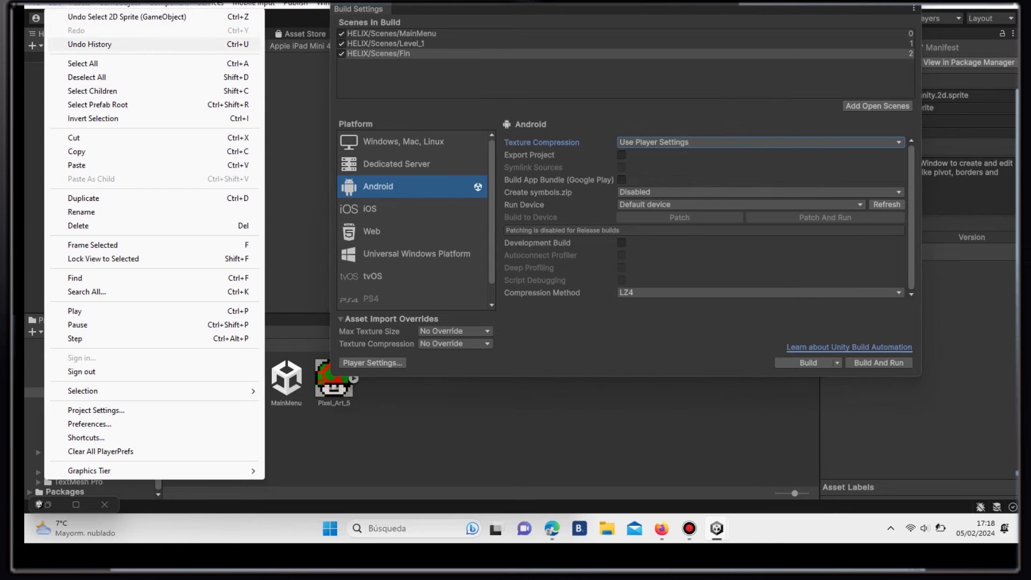
Step: Show the Android Player settings in Project Settings, down to the Splash Image logos
{"action": "left_click", "coordinate": [96, 410]}
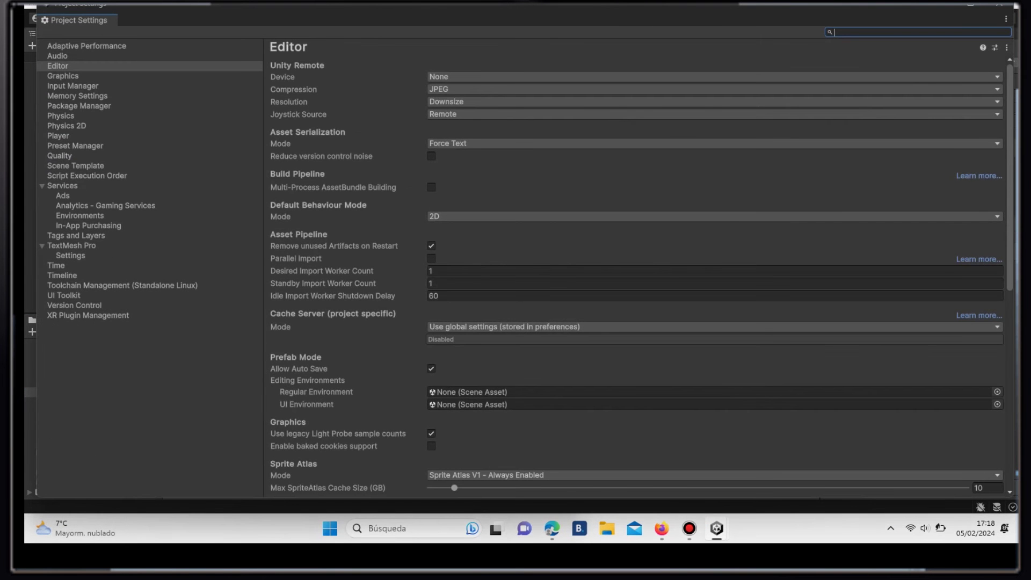
{"action": "left_click", "coordinate": [58, 135]}
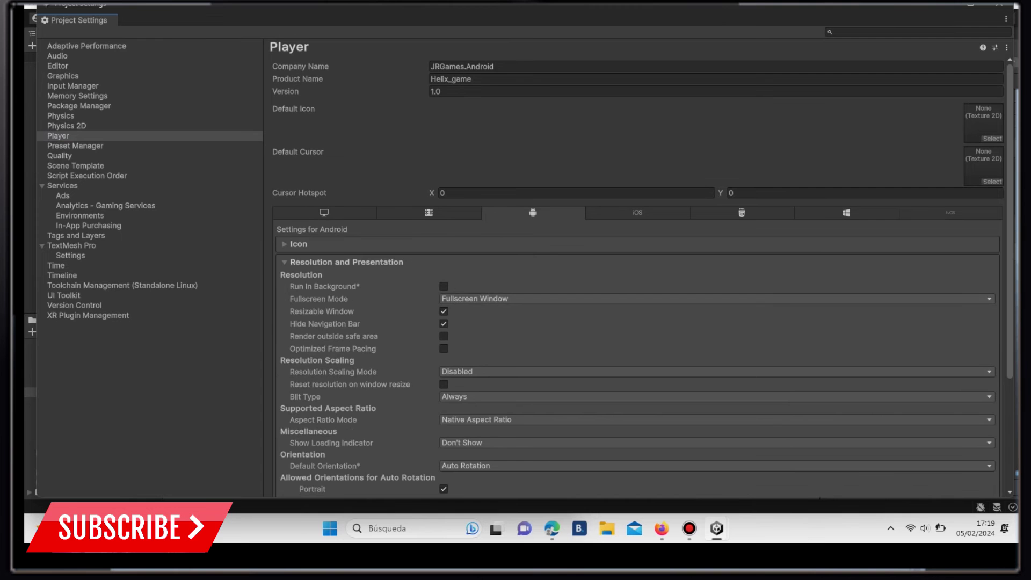
{"action": "scroll", "coordinate": [638, 279], "scroll_direction": "down", "scroll_amount": 1}
{"action": "scroll", "coordinate": [639, 279], "scroll_direction": "down", "scroll_amount": 2}
{"action": "scroll", "coordinate": [639, 279], "scroll_direction": "down", "scroll_amount": 2}
{"action": "scroll", "coordinate": [639, 279], "scroll_direction": "down", "scroll_amount": 1}
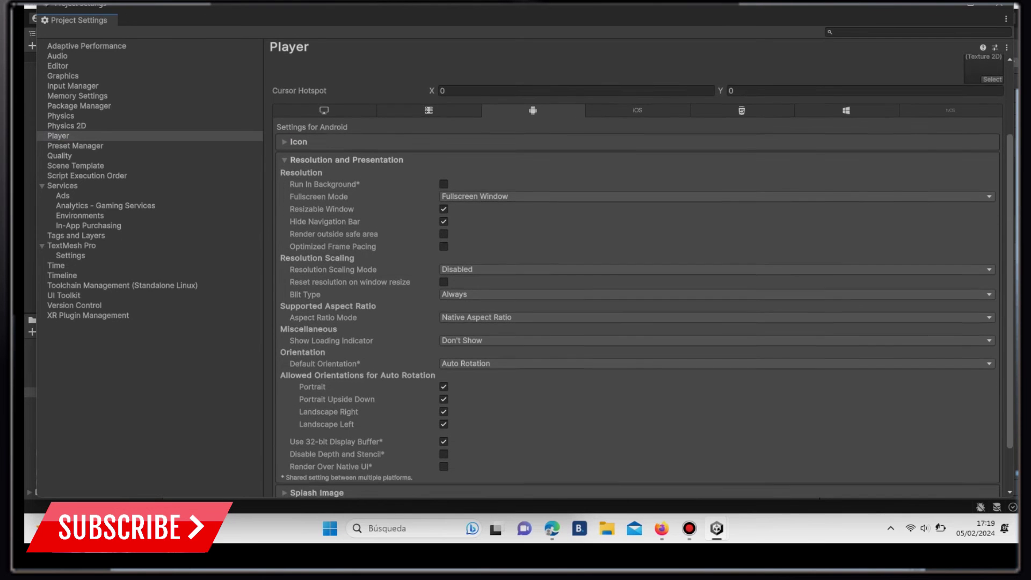
{"action": "scroll", "coordinate": [639, 280], "scroll_direction": "down", "scroll_amount": 1}
{"action": "scroll", "coordinate": [639, 279], "scroll_direction": "down", "scroll_amount": 1}
{"action": "scroll", "coordinate": [639, 280], "scroll_direction": "down", "scroll_amount": 1}
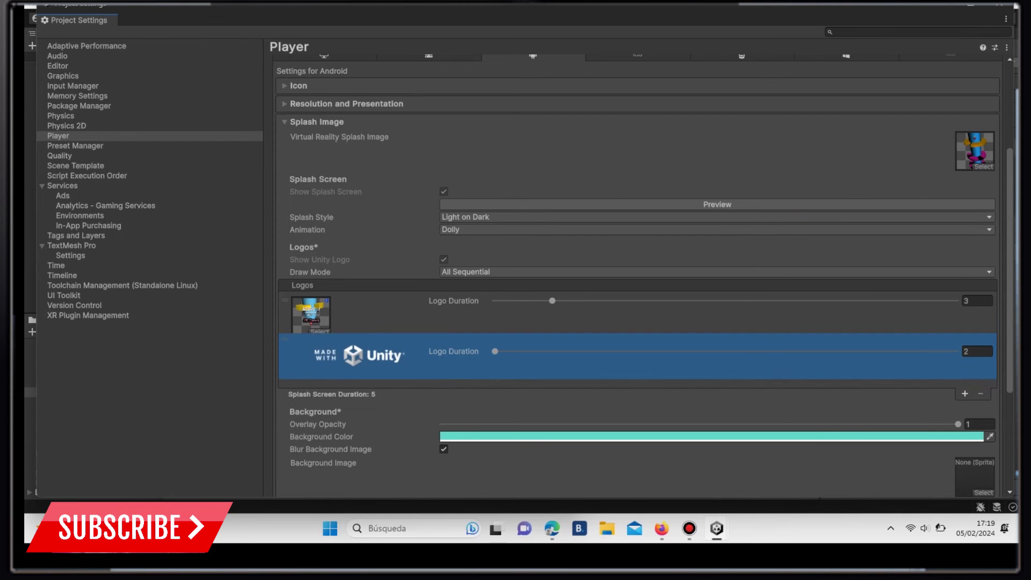
Step: Reorder the Made with Unity splash logo, keep the teal 61D9C8 background, and adjust the first logo's duration
{"action": "mouse_move", "coordinate": [285, 347]}
{"action": "left_mouse_down"}
{"action": "mouse_move", "coordinate": [285, 309]}
{"action": "mouse_move", "coordinate": [285, 357]}
{"action": "left_mouse_up"}
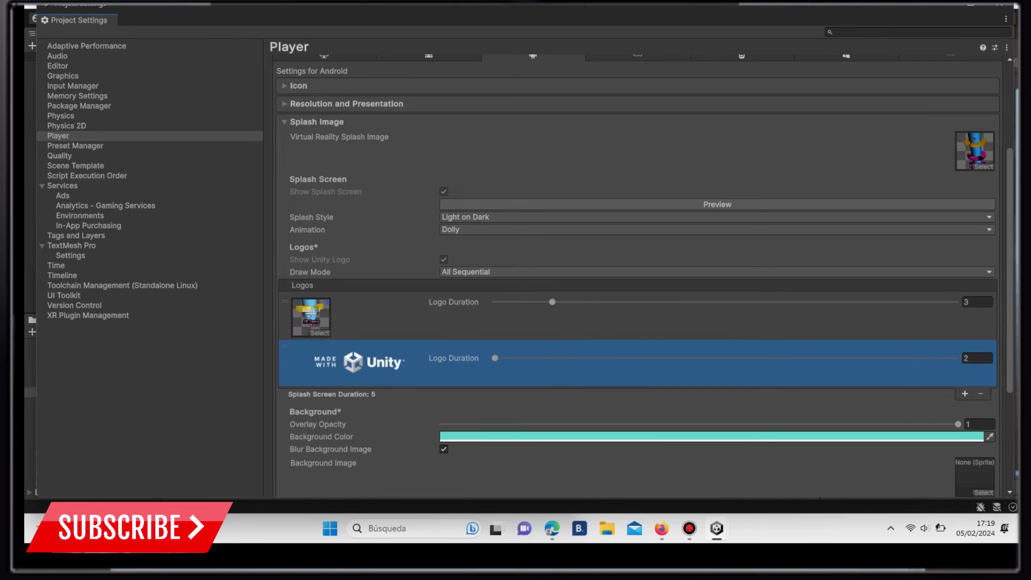
{"action": "left_click", "coordinate": [822, 436]}
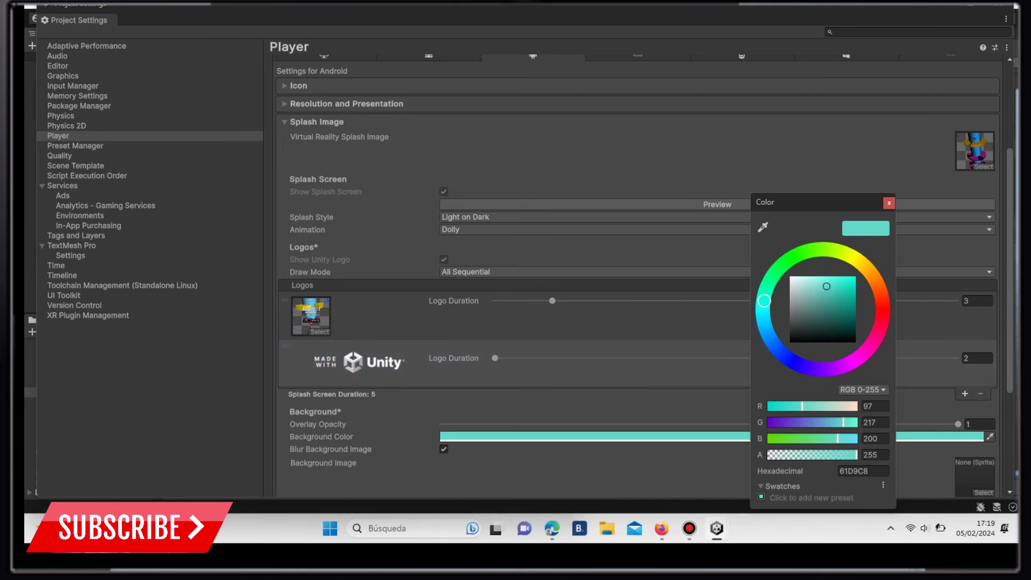
{"action": "key", "text": "Escape"}
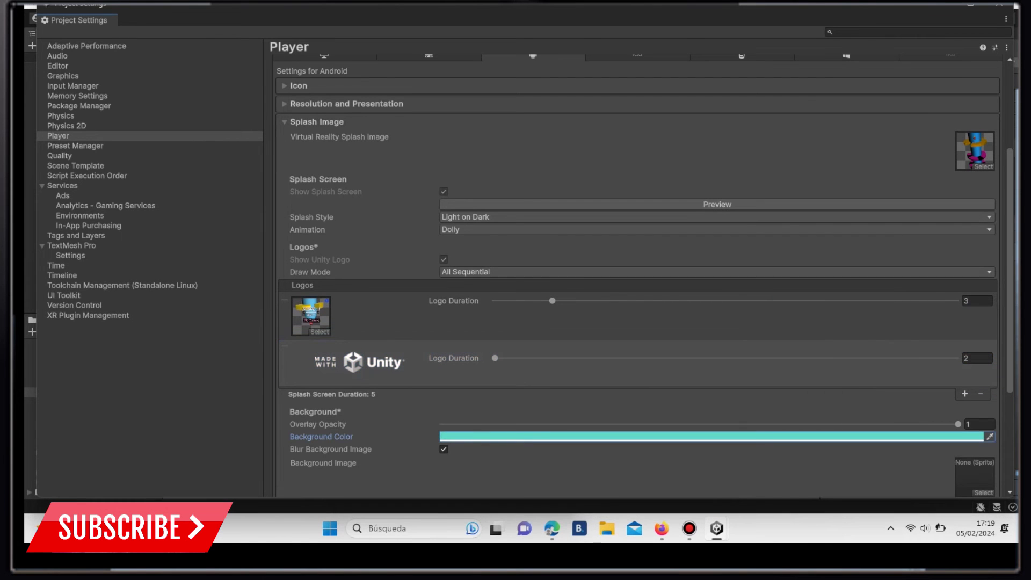
{"action": "left_click", "coordinate": [553, 300]}
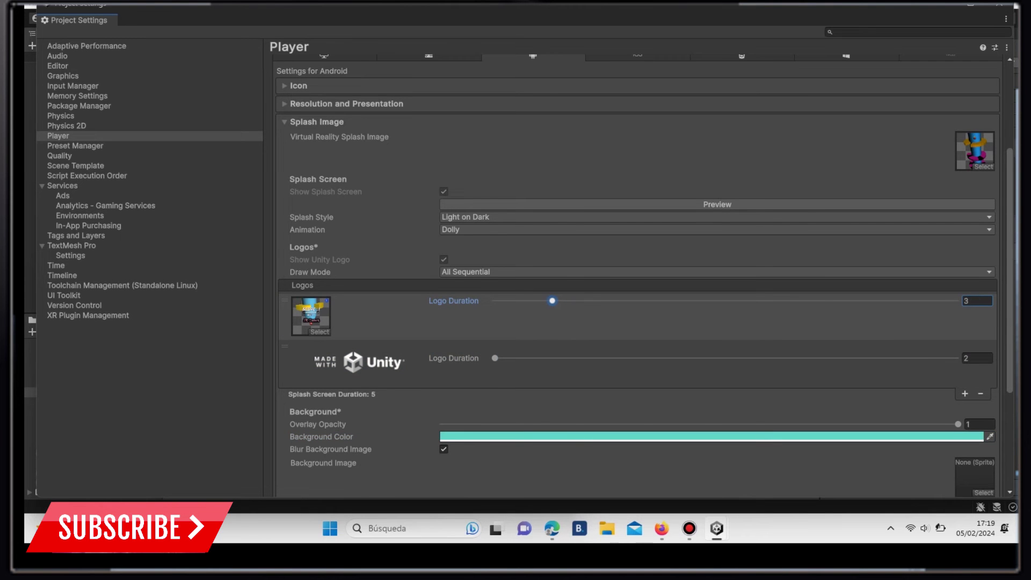
Step: Expand the Android Other Settings section to review color gamut and texture compression
{"action": "scroll", "coordinate": [638, 273], "scroll_direction": "down", "scroll_amount": 2}
{"action": "scroll", "coordinate": [639, 274], "scroll_direction": "down", "scroll_amount": 2}
{"action": "scroll", "coordinate": [639, 274], "scroll_direction": "down", "scroll_amount": 2}
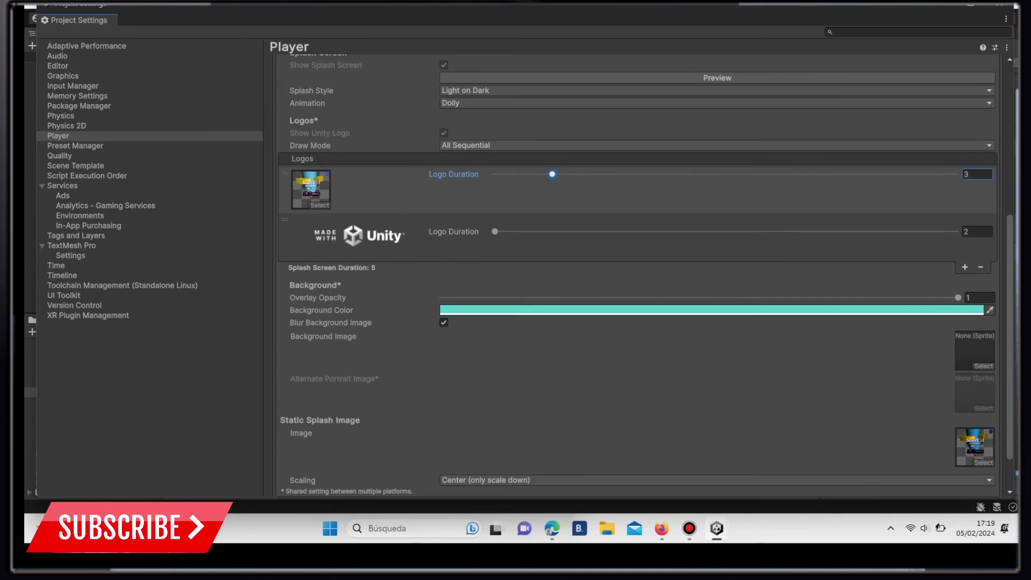
{"action": "scroll", "coordinate": [639, 274], "scroll_direction": "down", "scroll_amount": 2}
{"action": "scroll", "coordinate": [639, 274], "scroll_direction": "down", "scroll_amount": 1}
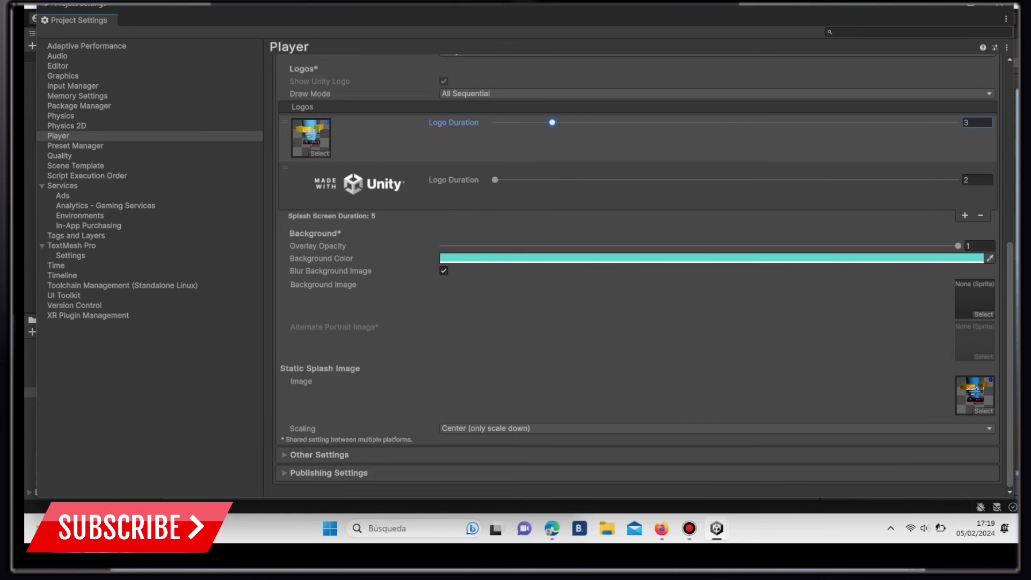
{"action": "left_click", "coordinate": [319, 455]}
{"action": "scroll", "coordinate": [638, 274], "scroll_direction": "down", "scroll_amount": 5}
{"action": "scroll", "coordinate": [639, 274], "scroll_direction": "down", "scroll_amount": 3}
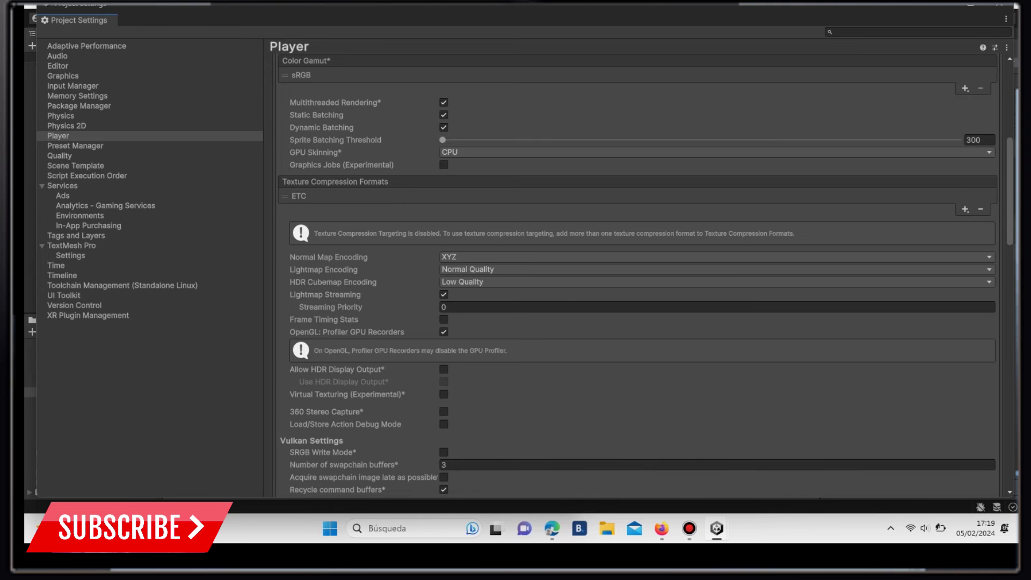
{"action": "scroll", "coordinate": [639, 274], "scroll_direction": "up", "scroll_amount": 3}
{"action": "scroll", "coordinate": [639, 274], "scroll_direction": "up", "scroll_amount": 2}
{"action": "scroll", "coordinate": [639, 273], "scroll_direction": "up", "scroll_amount": 2}
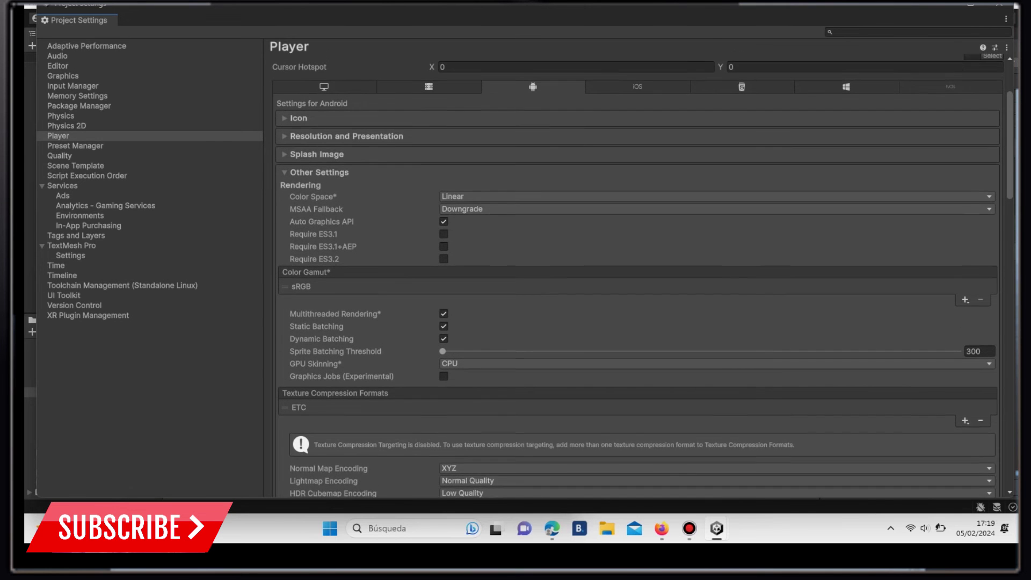
{"action": "scroll", "coordinate": [638, 274], "scroll_direction": "up", "scroll_amount": 1}
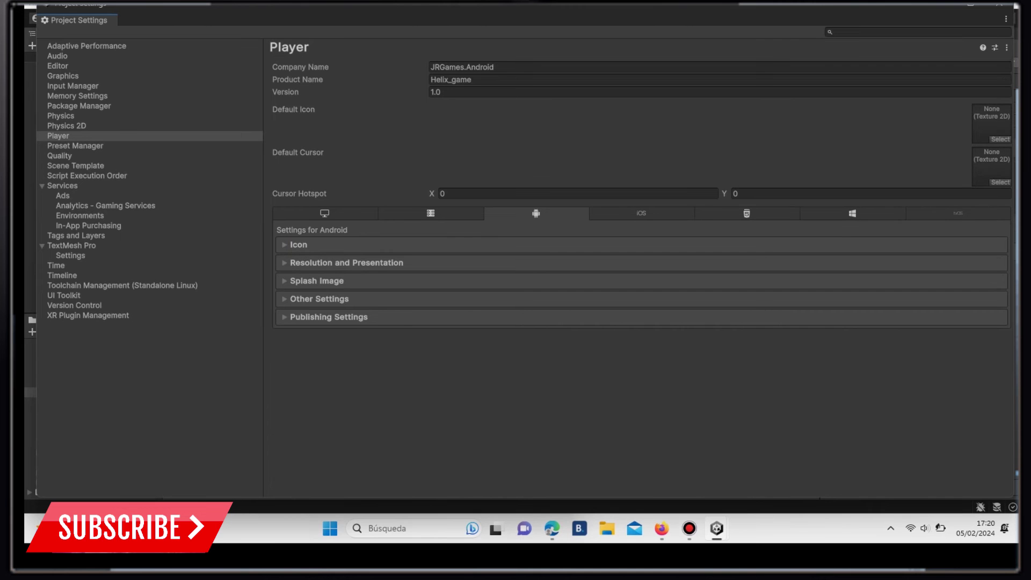
{"action": "left_click", "coordinate": [319, 299]}
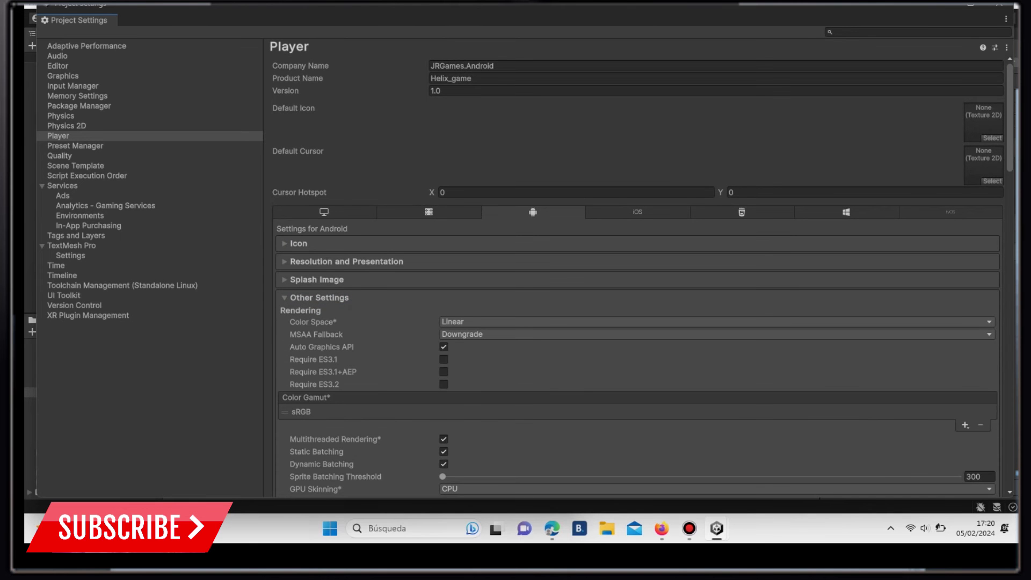
{"action": "scroll", "coordinate": [639, 274], "scroll_direction": "down", "scroll_amount": 5}
{"action": "scroll", "coordinate": [639, 274], "scroll_direction": "down", "scroll_amount": 3}
{"action": "scroll", "coordinate": [639, 274], "scroll_direction": "down", "scroll_amount": 1}
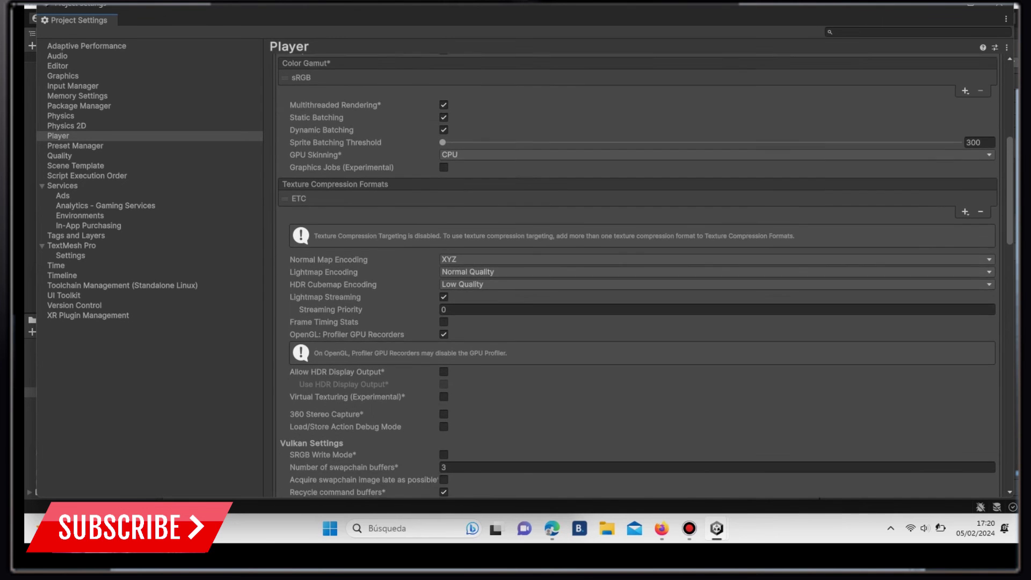
{"action": "scroll", "coordinate": [639, 274], "scroll_direction": "down", "scroll_amount": 2}
{"action": "scroll", "coordinate": [639, 274], "scroll_direction": "down", "scroll_amount": 2}
{"action": "scroll", "coordinate": [639, 274], "scroll_direction": "down", "scroll_amount": 4}
{"action": "scroll", "coordinate": [639, 274], "scroll_direction": "down", "scroll_amount": 1}
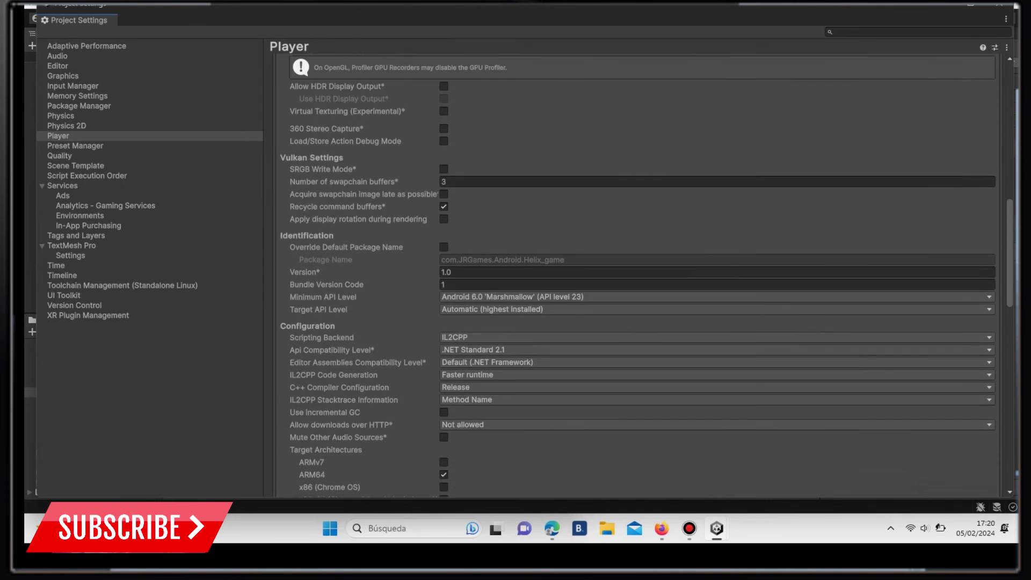
{"action": "scroll", "coordinate": [639, 274], "scroll_direction": "down", "scroll_amount": 1}
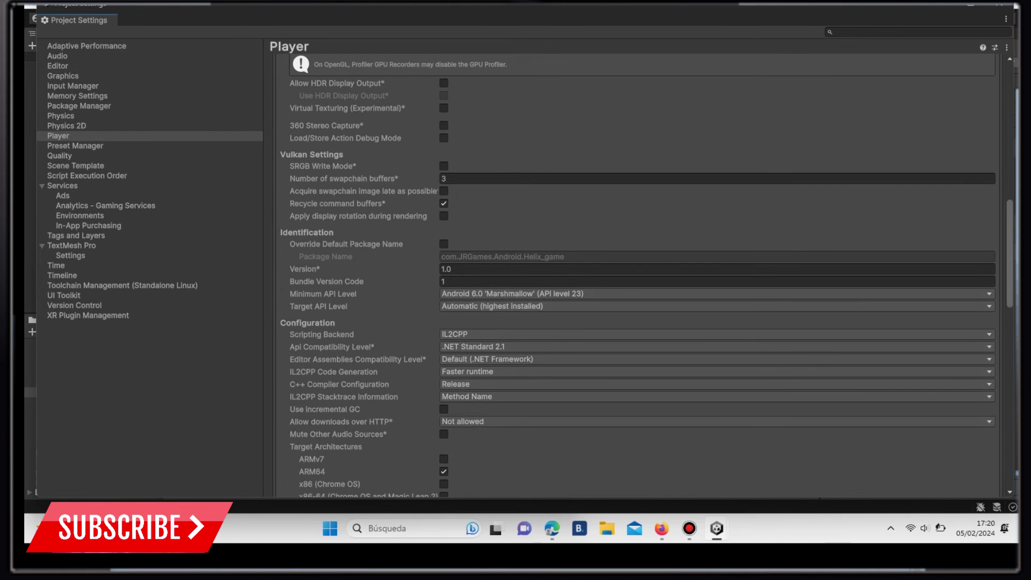
{"action": "scroll", "coordinate": [608, 323], "scroll_direction": "down", "scroll_amount": 1}
{"action": "scroll", "coordinate": [609, 323], "scroll_direction": "down", "scroll_amount": 2}
{"action": "scroll", "coordinate": [608, 323], "scroll_direction": "down", "scroll_amount": 4}
{"action": "scroll", "coordinate": [609, 323], "scroll_direction": "down", "scroll_amount": 2}
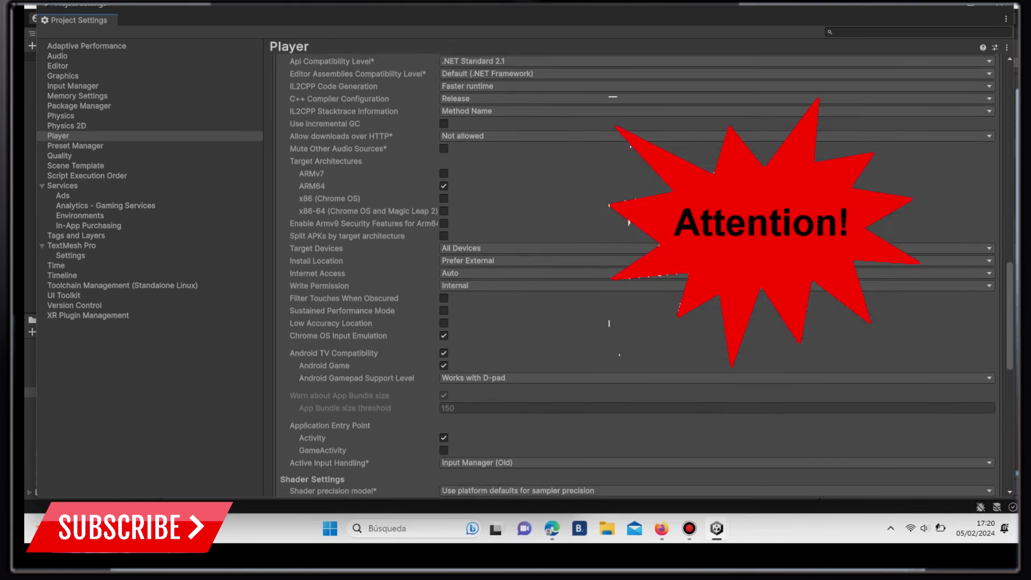
{"action": "scroll", "coordinate": [609, 323], "scroll_direction": "down", "scroll_amount": 1}
{"action": "scroll", "coordinate": [609, 322], "scroll_direction": "down", "scroll_amount": 1}
{"action": "scroll", "coordinate": [609, 322], "scroll_direction": "down", "scroll_amount": 1}
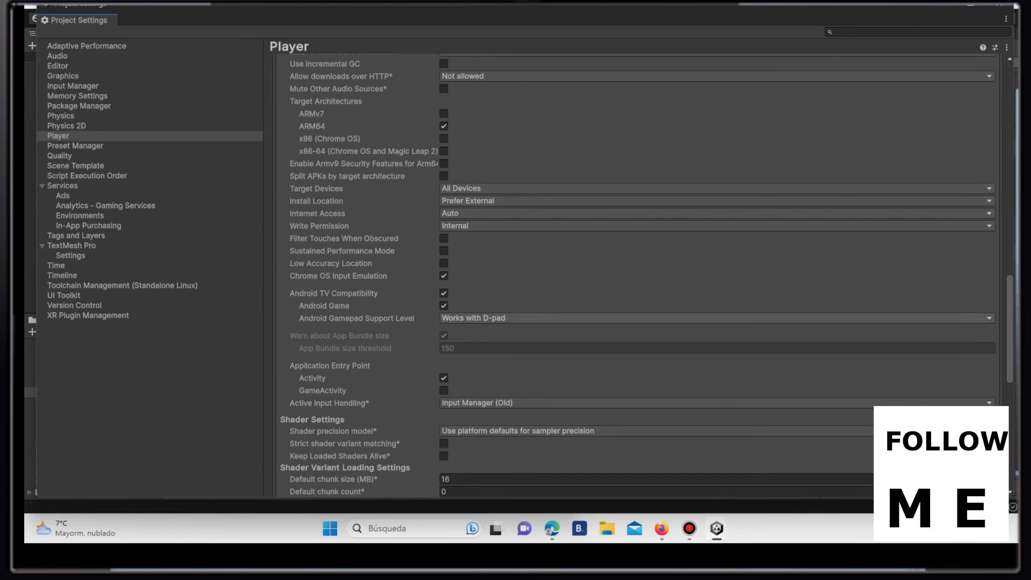
{"action": "scroll", "coordinate": [636, 277], "scroll_direction": "down", "scroll_amount": 4}
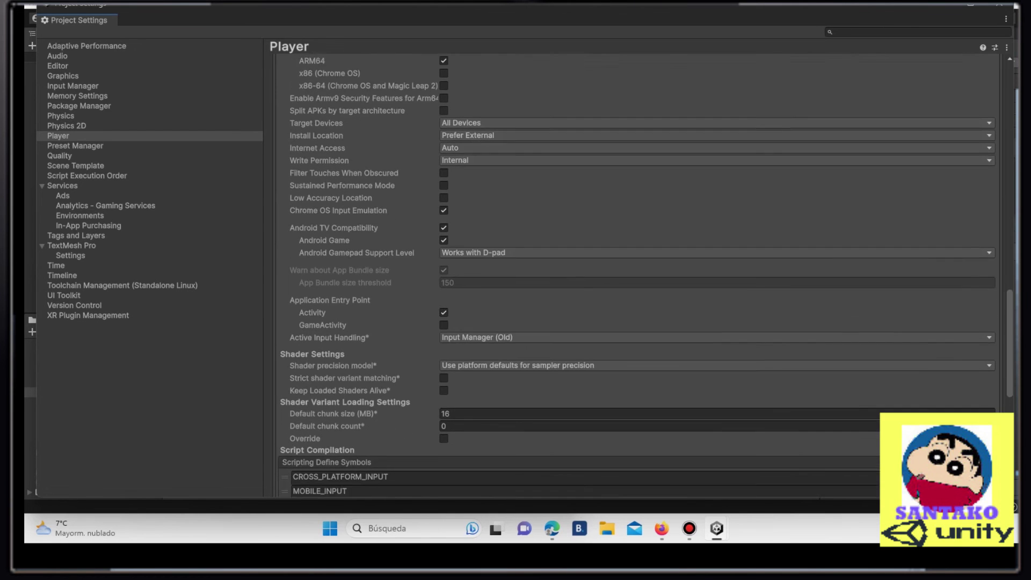
{"action": "scroll", "coordinate": [636, 277], "scroll_direction": "down", "scroll_amount": 1}
{"action": "scroll", "coordinate": [636, 276], "scroll_direction": "down", "scroll_amount": 1}
{"action": "scroll", "coordinate": [636, 277], "scroll_direction": "down", "scroll_amount": 1}
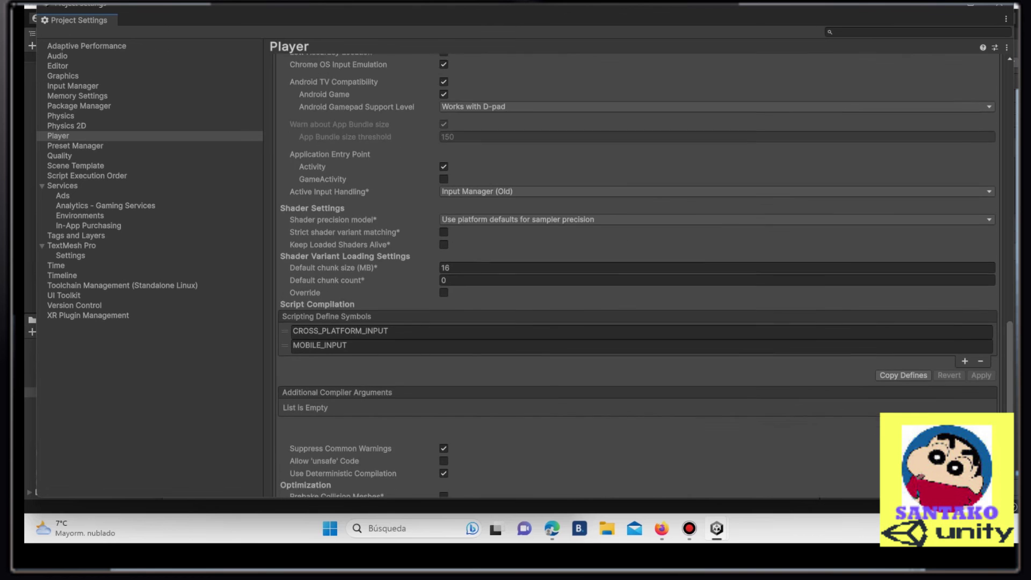
{"action": "scroll", "coordinate": [636, 277], "scroll_direction": "down", "scroll_amount": 1}
{"action": "scroll", "coordinate": [636, 276], "scroll_direction": "down", "scroll_amount": 2}
{"action": "scroll", "coordinate": [636, 277], "scroll_direction": "down", "scroll_amount": 1}
{"action": "scroll", "coordinate": [636, 276], "scroll_direction": "down", "scroll_amount": 1}
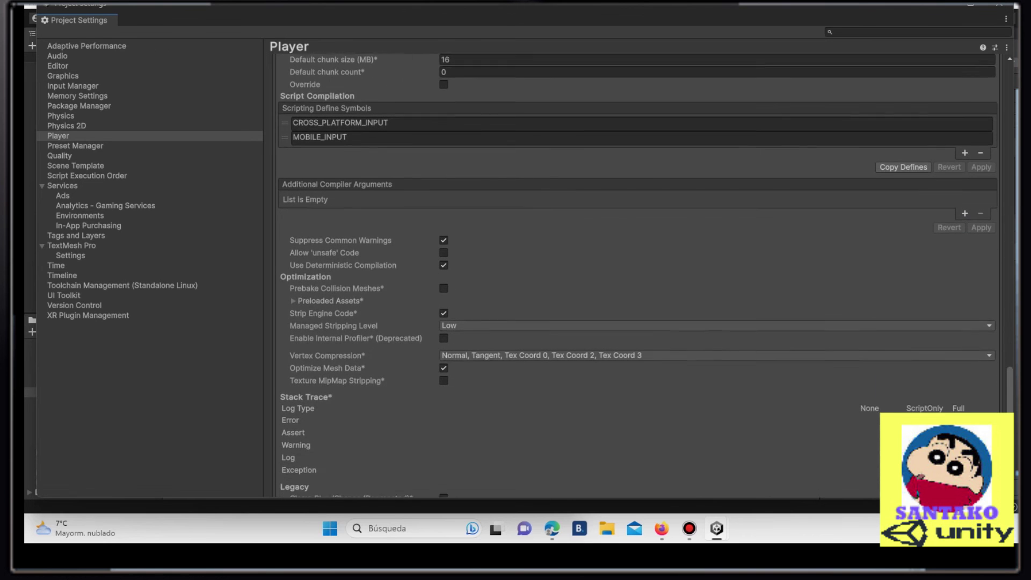
{"action": "scroll", "coordinate": [636, 276], "scroll_direction": "down", "scroll_amount": 1}
{"action": "scroll", "coordinate": [636, 276], "scroll_direction": "down", "scroll_amount": 1}
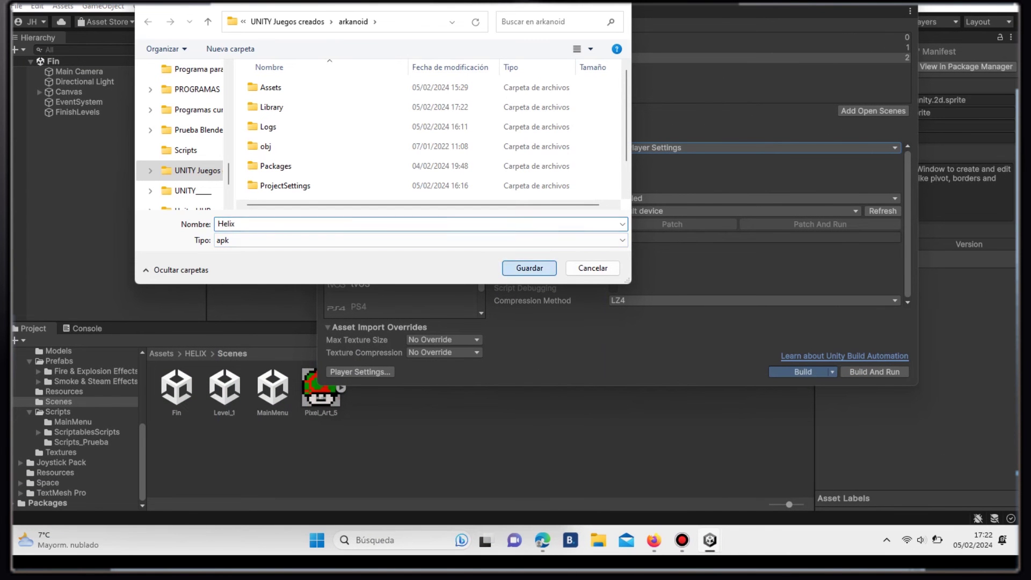
Step: Save the build as the Helix APK in the arkanoid folder
{"action": "key", "text": "Return"}
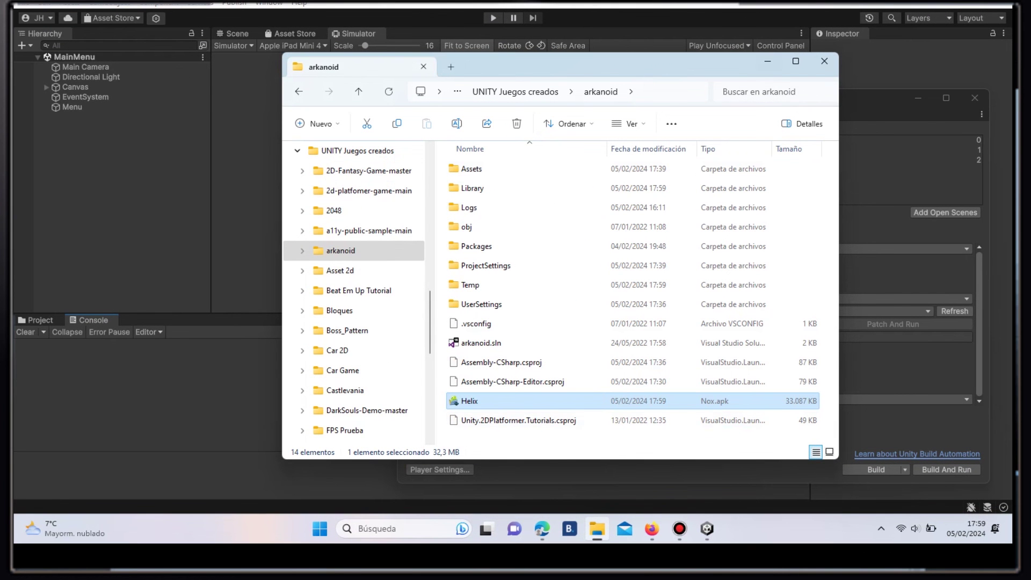
Step: Maximize the File Explorer window showing the arkanoid folder and its Helix APK
{"action": "left_click", "coordinate": [795, 61]}
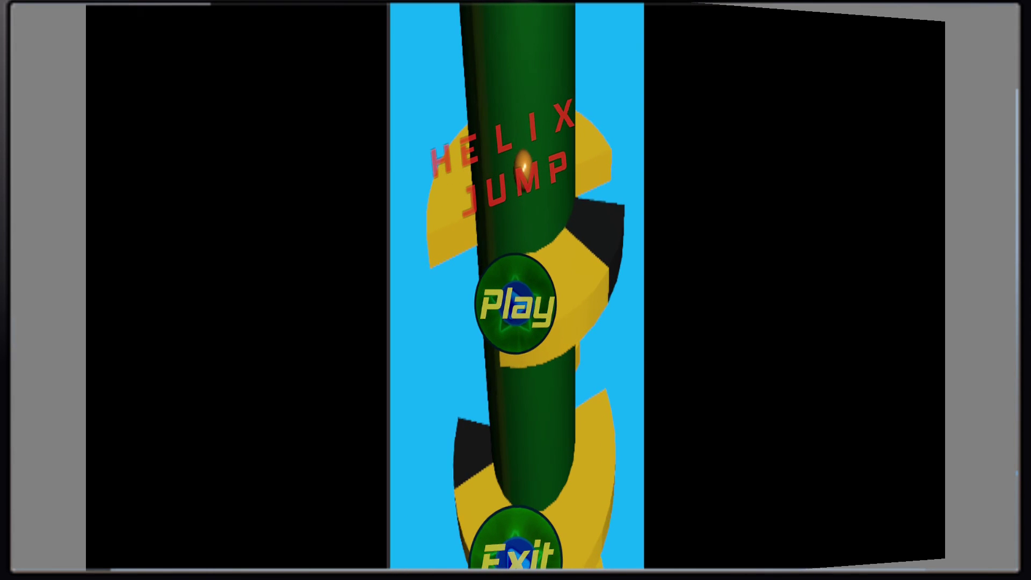
Step: Start a Helix Jump game from the main menu's Play button
{"action": "left_click", "coordinate": [515, 303]}
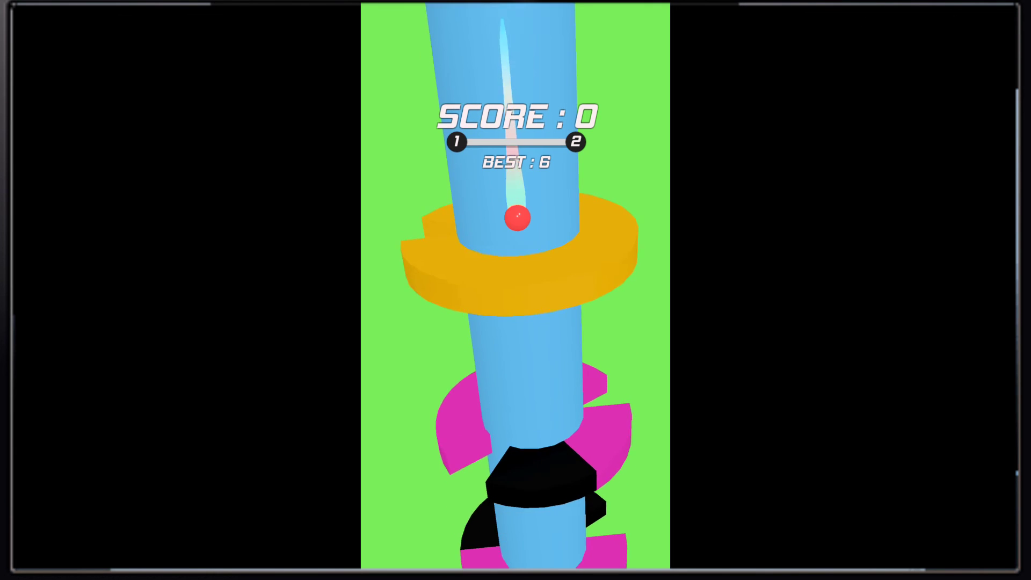